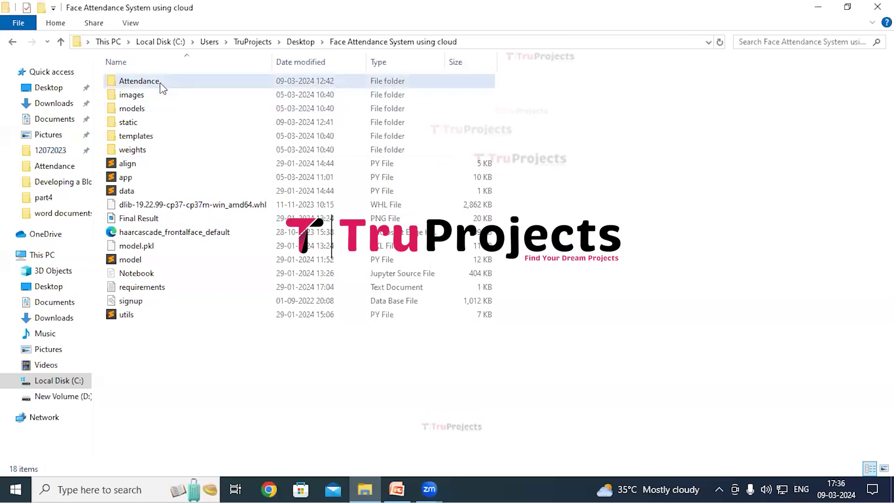
Switch from the EXECUTION slide to the Face Attendance System using cloud project folder.
{"action": "left_click", "coordinate": [160, 83]}
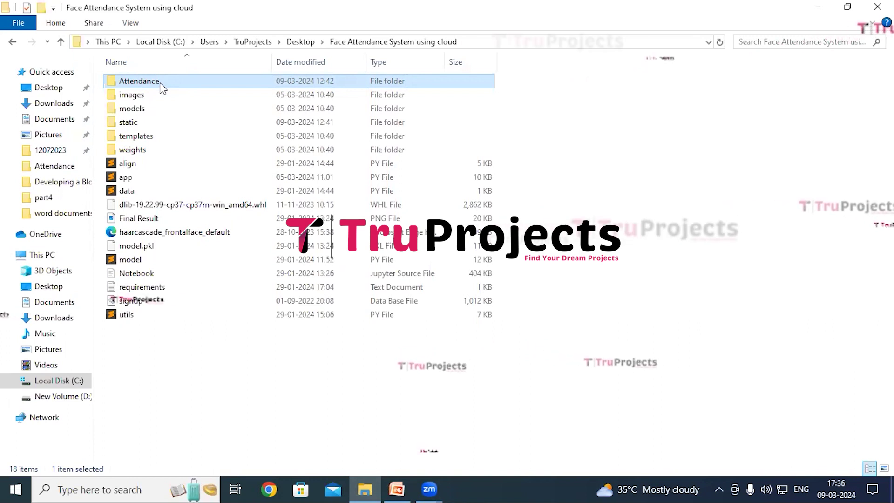
Walk through the images, models, static and templates folders.
{"action": "left_click", "coordinate": [160, 90]}
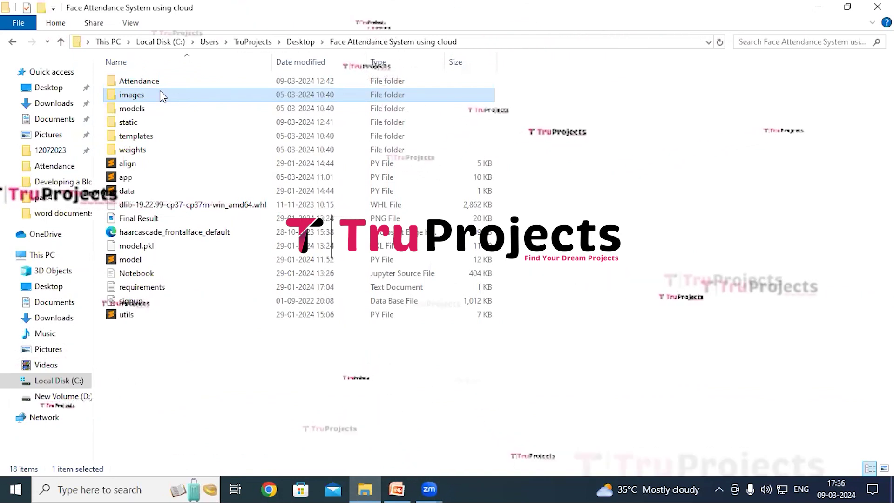
{"action": "left_click", "coordinate": [156, 104]}
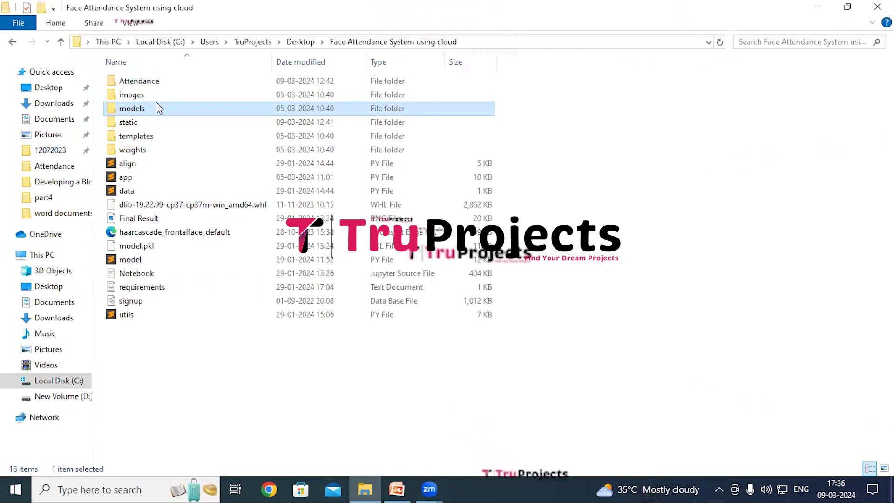
{"action": "left_click", "coordinate": [155, 124]}
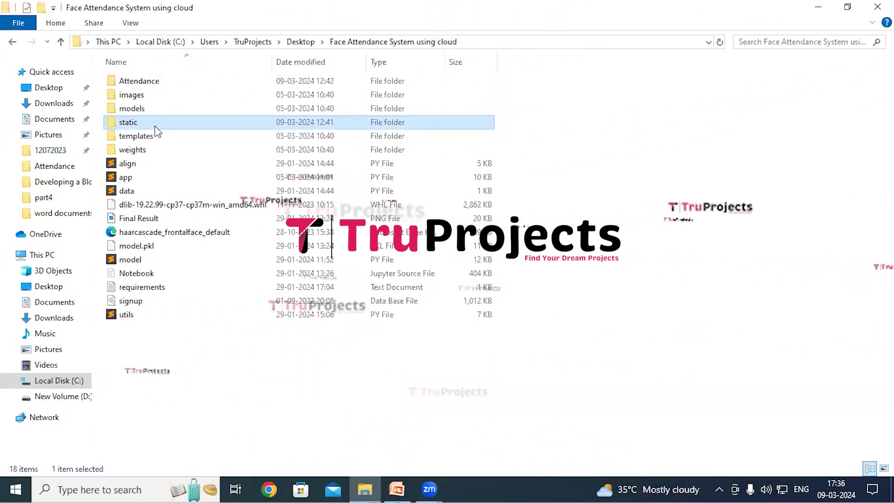
{"action": "left_click", "coordinate": [146, 136]}
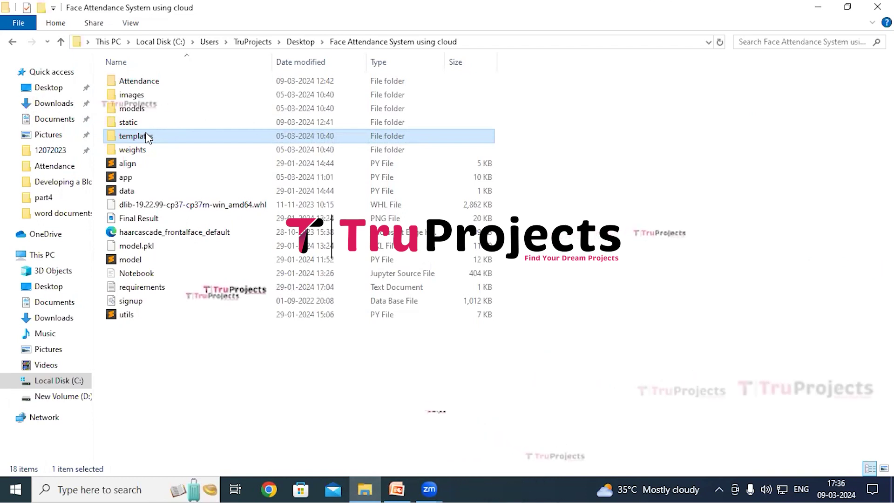
Go over app, align, data, model, Notebook and signup database files, then show the folder path.
{"action": "left_click", "coordinate": [148, 178]}
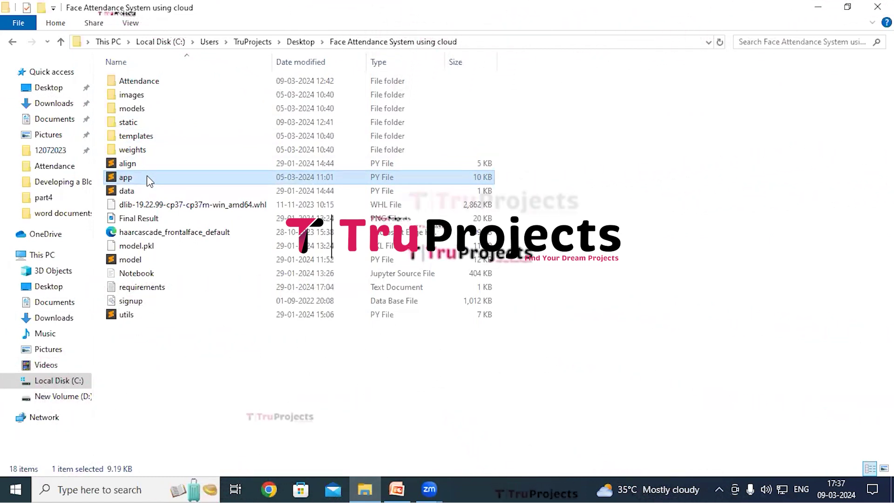
{"action": "left_click", "coordinate": [160, 164]}
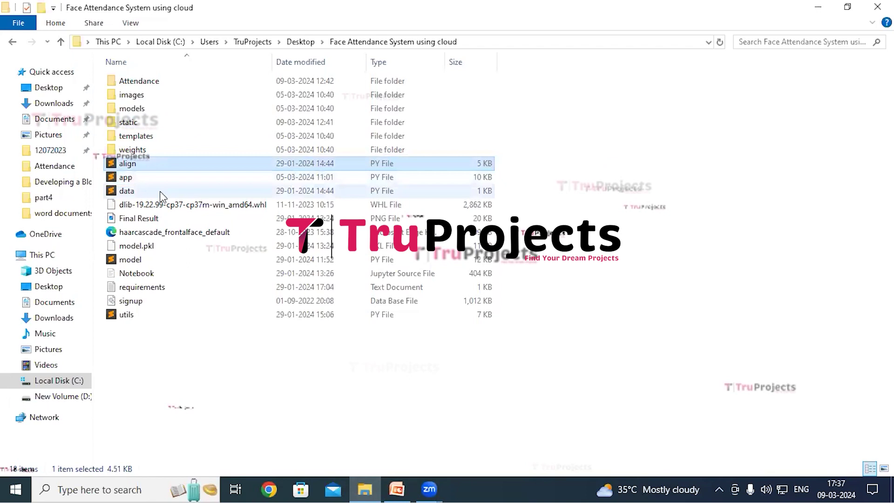
{"action": "left_click", "coordinate": [161, 191]}
{"action": "left_click", "coordinate": [181, 260]}
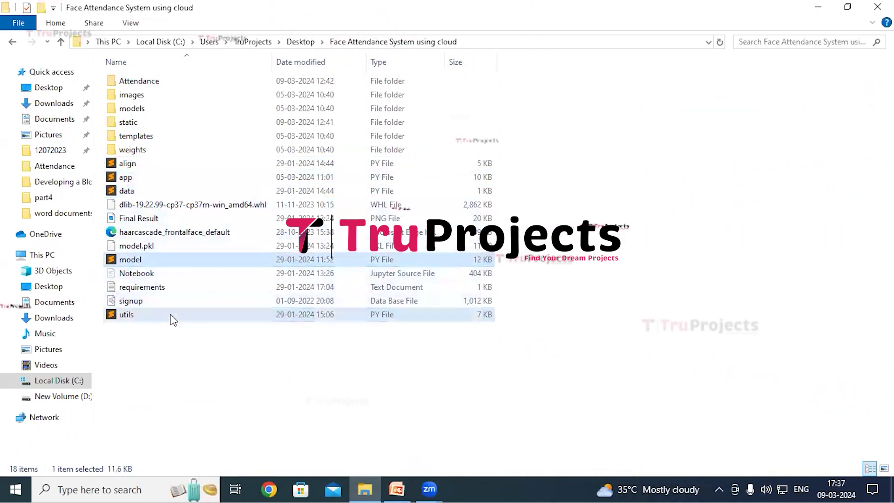
{"action": "left_click", "coordinate": [183, 276]}
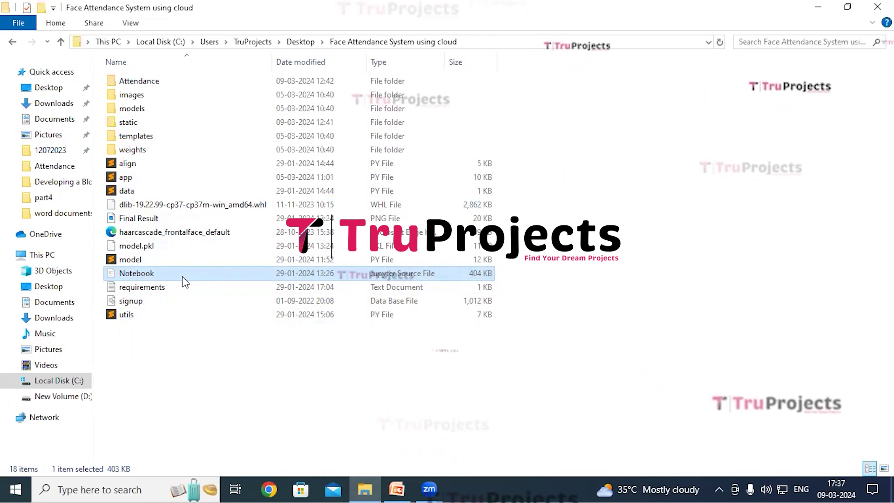
{"action": "left_click", "coordinate": [154, 302]}
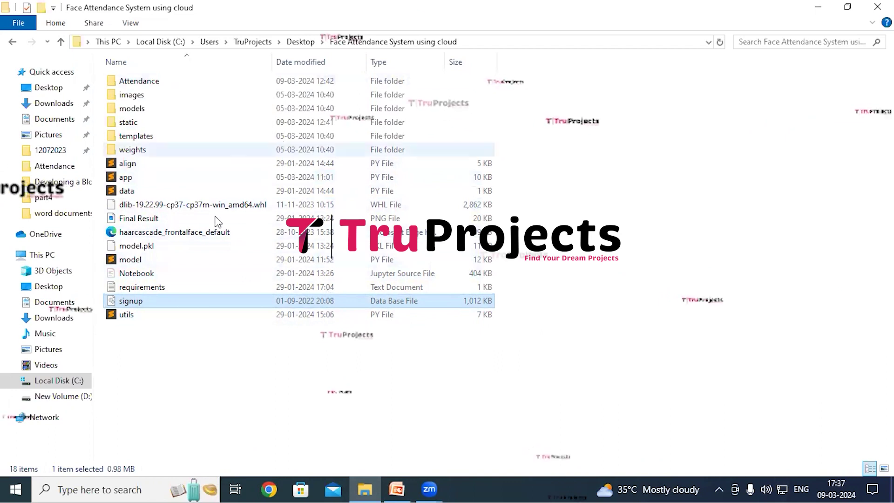
{"action": "left_click", "coordinate": [708, 42]}
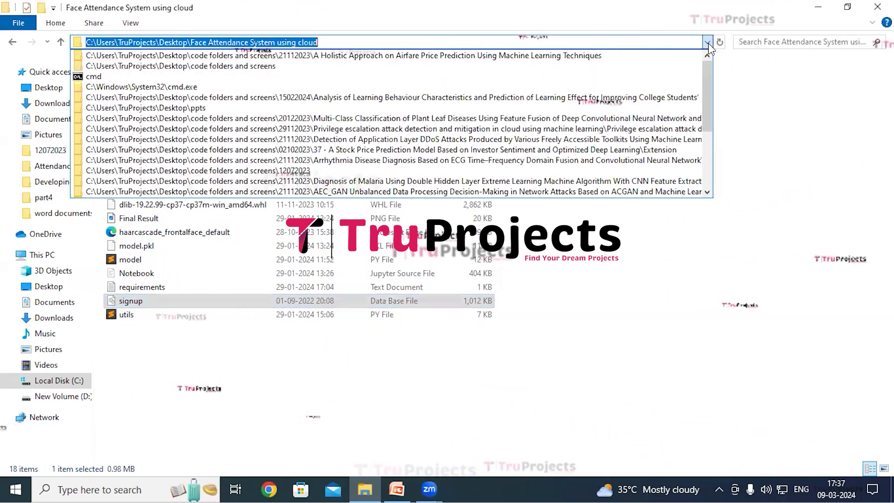
Launch Anaconda Prompt from the Start menu and maximize it.
{"action": "left_click", "coordinate": [708, 44]}
{"action": "left_click", "coordinate": [110, 489]}
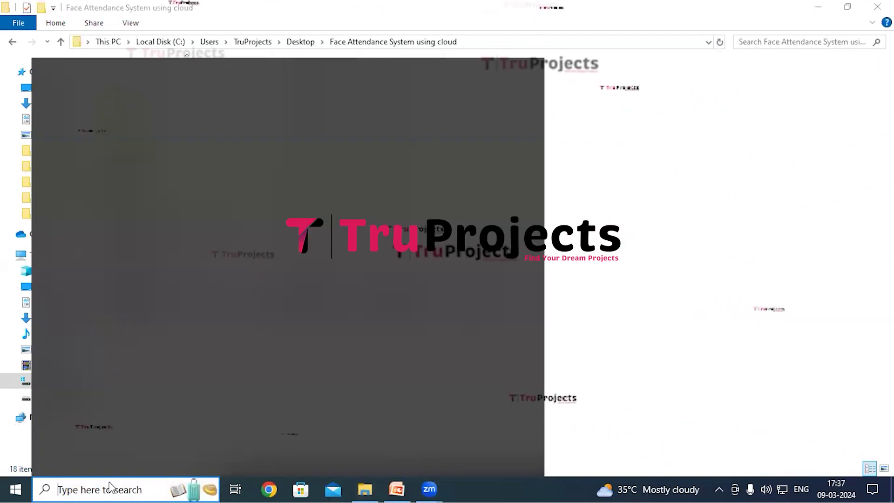
{"action": "left_click", "coordinate": [135, 371]}
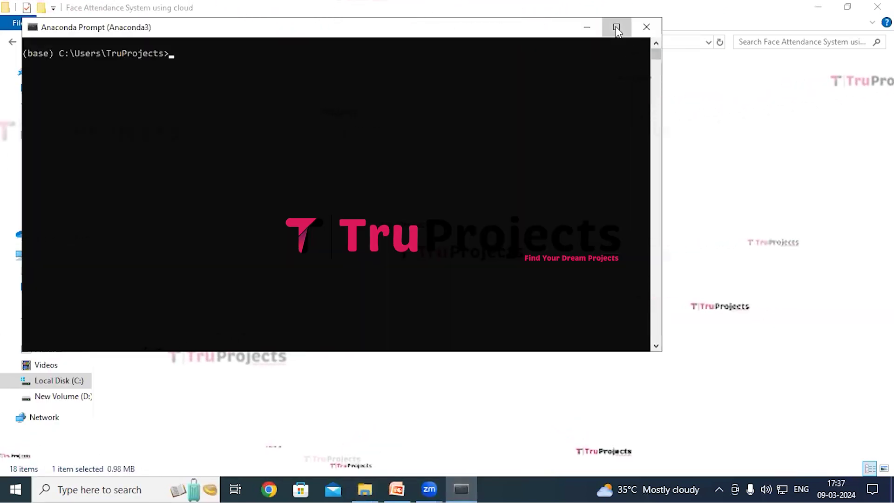
{"action": "left_click", "coordinate": [616, 28]}
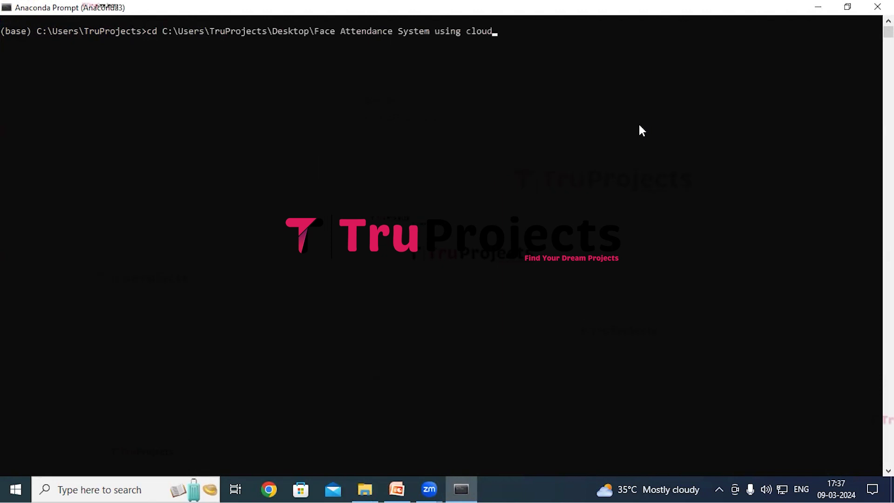
{"action": "key", "text": "Return"}
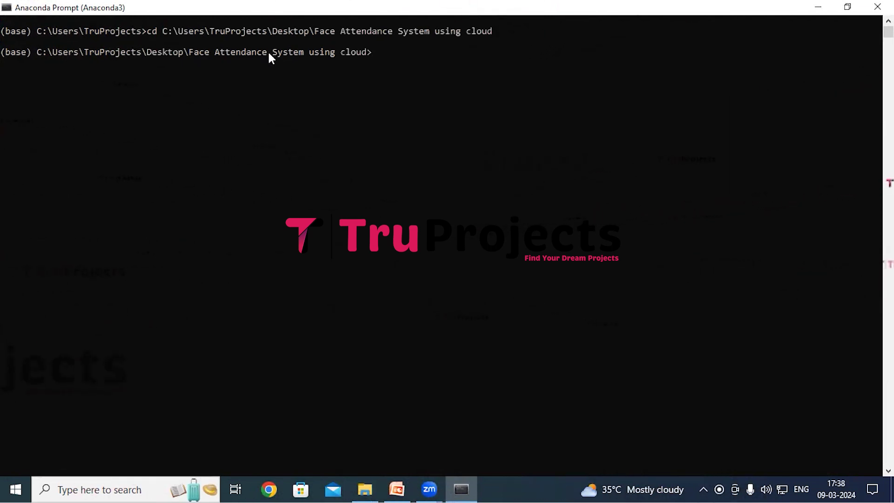
{"action": "type", "text": "python "}
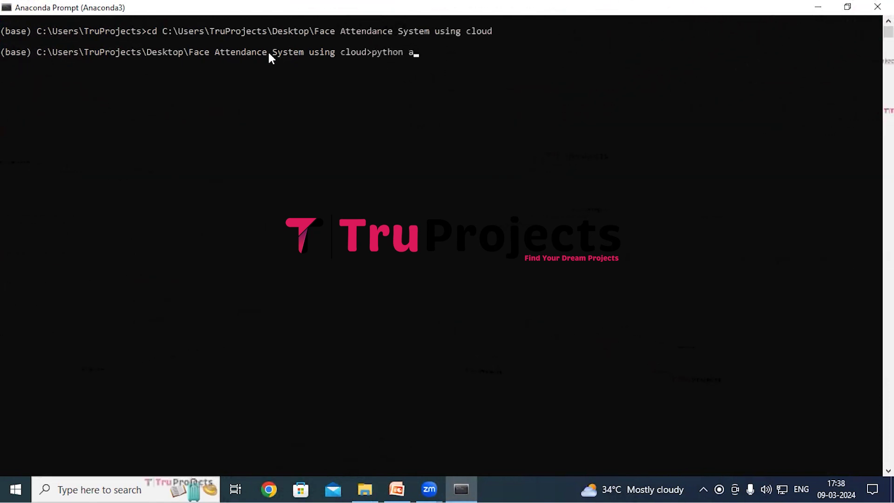
{"action": "type", "text": "app.py"}
{"action": "key", "text": "Return"}
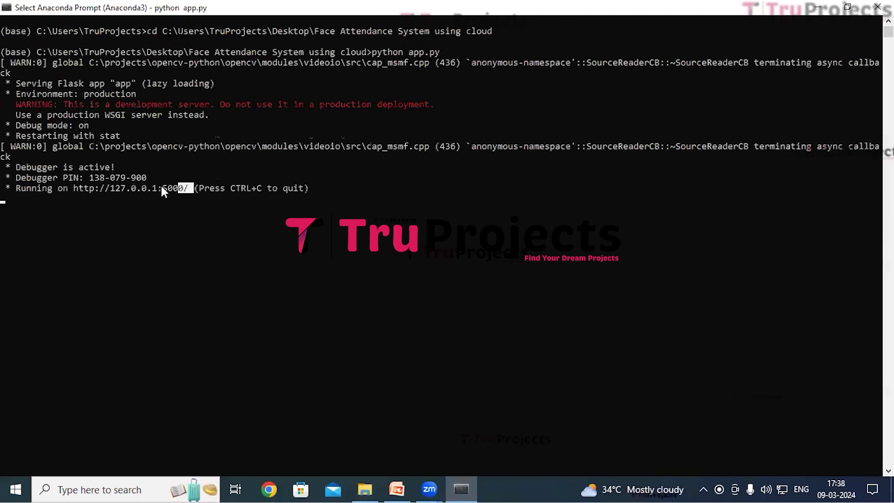
{"action": "left_click_drag", "start_coordinate": [86, 191], "coordinate": [73, 189]}
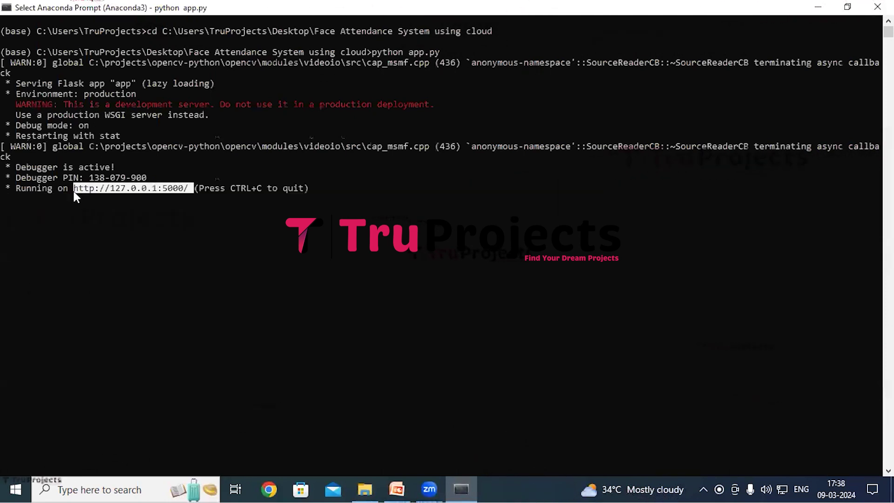
{"action": "key", "text": "ctrl+c"}
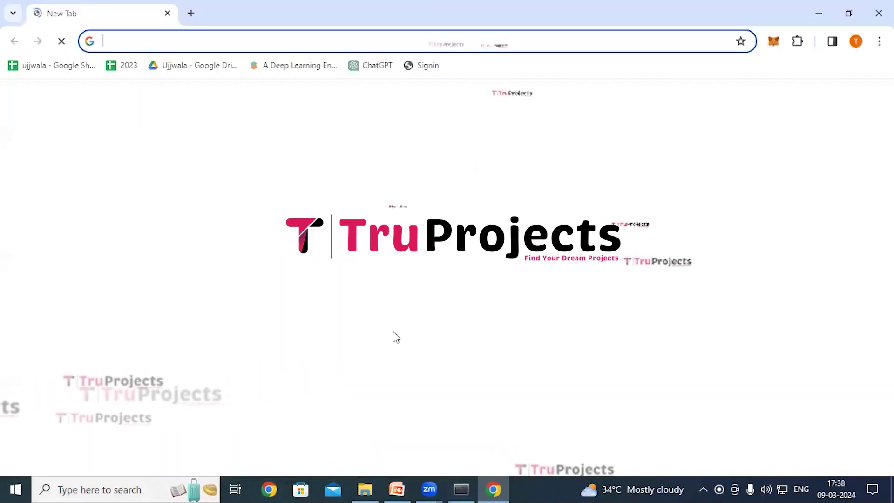
{"action": "key", "text": "ctrl+v"}
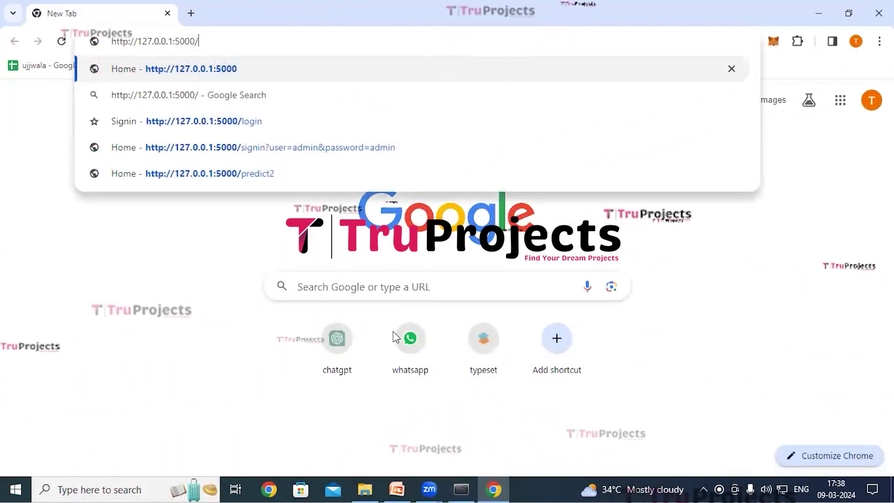
{"action": "key", "text": "Return"}
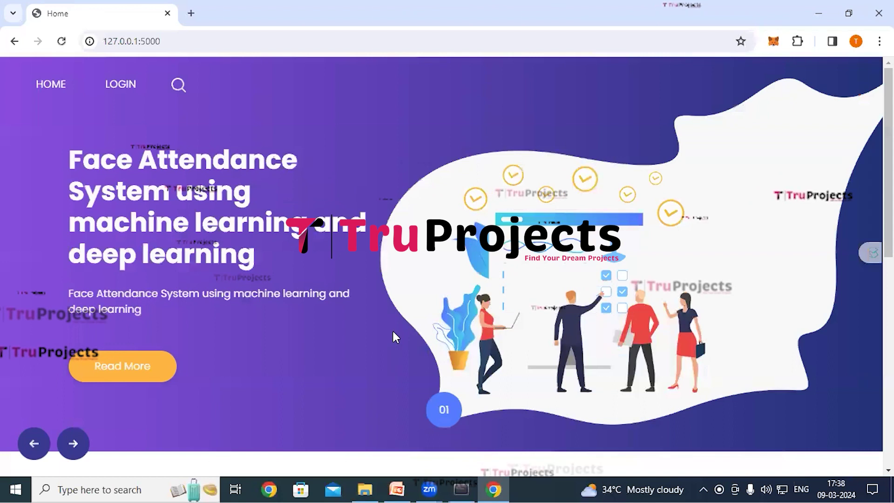
{"action": "scroll", "coordinate": [394, 333], "scroll_direction": "down", "scroll_amount": 3}
{"action": "scroll", "coordinate": [396, 336], "scroll_direction": "down", "scroll_amount": 1}
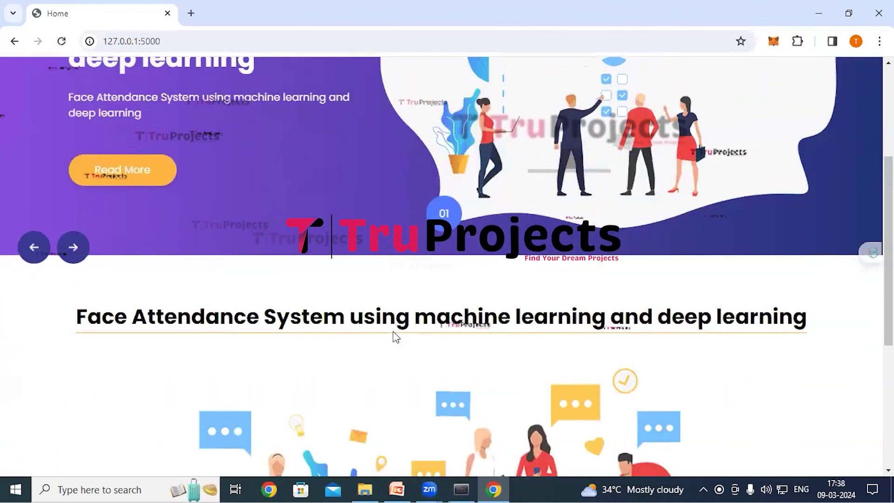
{"action": "scroll", "coordinate": [396, 336], "scroll_direction": "down", "scroll_amount": 1}
{"action": "scroll", "coordinate": [395, 336], "scroll_direction": "down", "scroll_amount": 4}
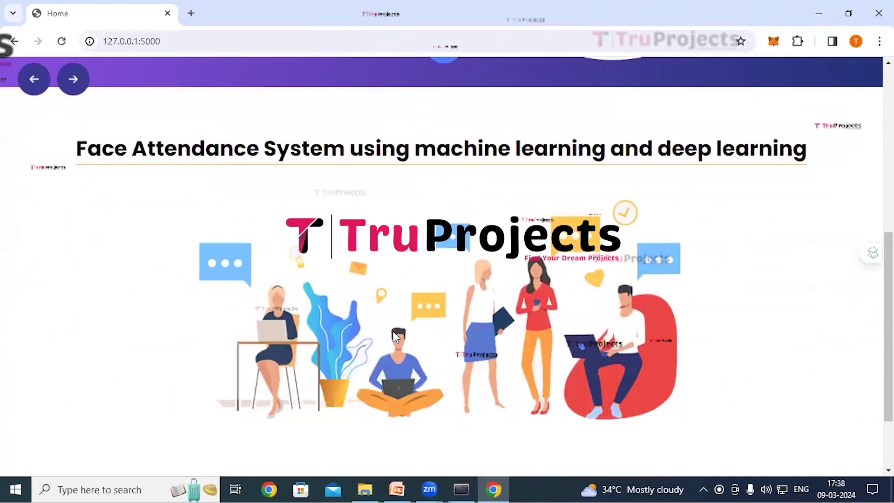
{"action": "scroll", "coordinate": [395, 337], "scroll_direction": "up", "scroll_amount": 8}
{"action": "scroll", "coordinate": [392, 328], "scroll_direction": "up", "scroll_amount": 1}
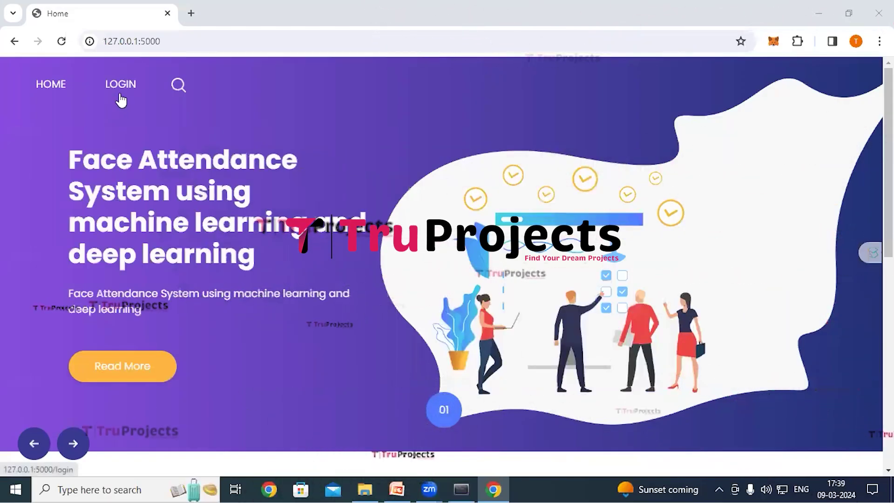
Log in with the saved username and the account password.
{"action": "left_click", "coordinate": [122, 86]}
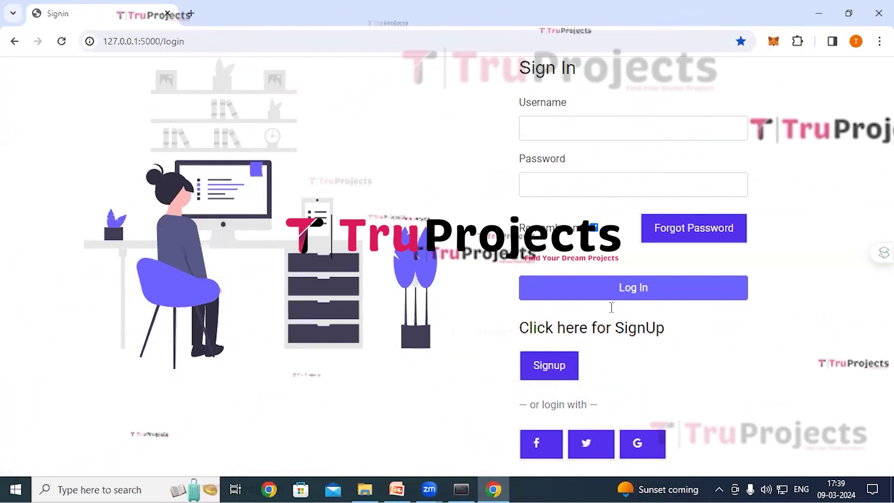
{"action": "left_click", "coordinate": [613, 130]}
{"action": "left_click", "coordinate": [605, 162]}
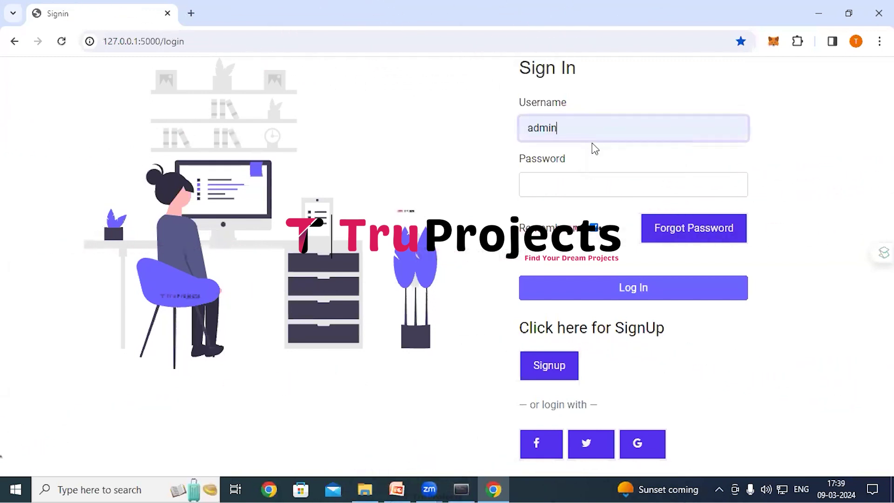
{"action": "left_click", "coordinate": [543, 193]}
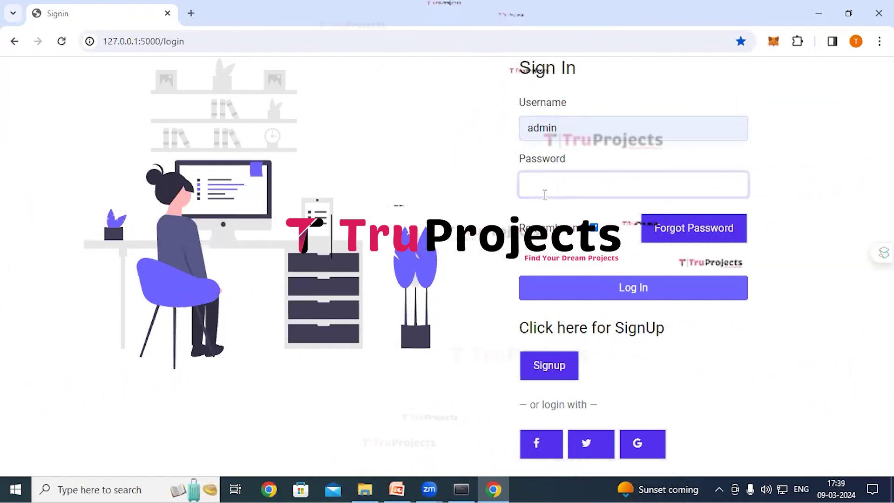
{"action": "type", "text": "admin"}
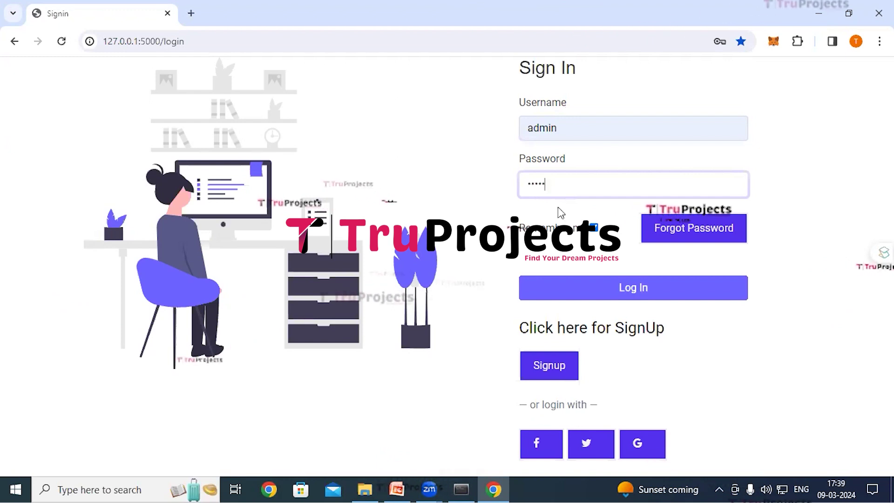
{"action": "left_click", "coordinate": [627, 285]}
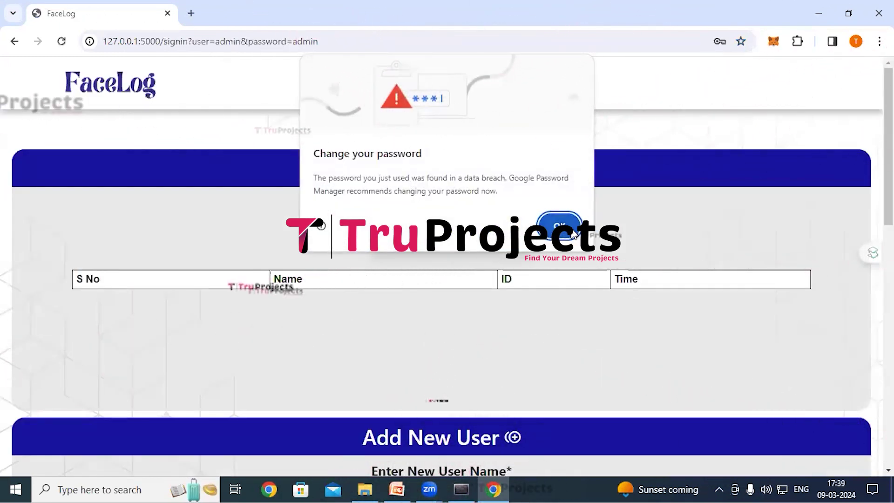
Dismiss the password warning and add a new user with their name and ID 50.
{"action": "left_click", "coordinate": [559, 226]}
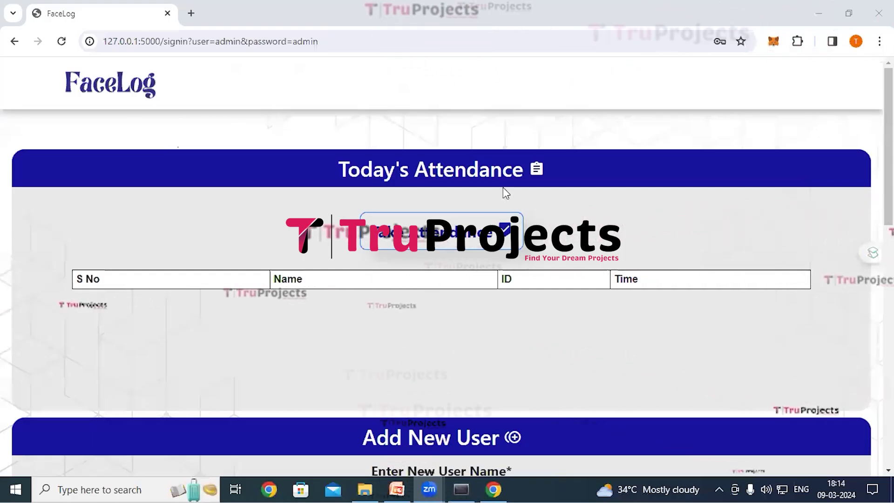
{"action": "scroll", "coordinate": [503, 187], "scroll_direction": "down", "scroll_amount": 5}
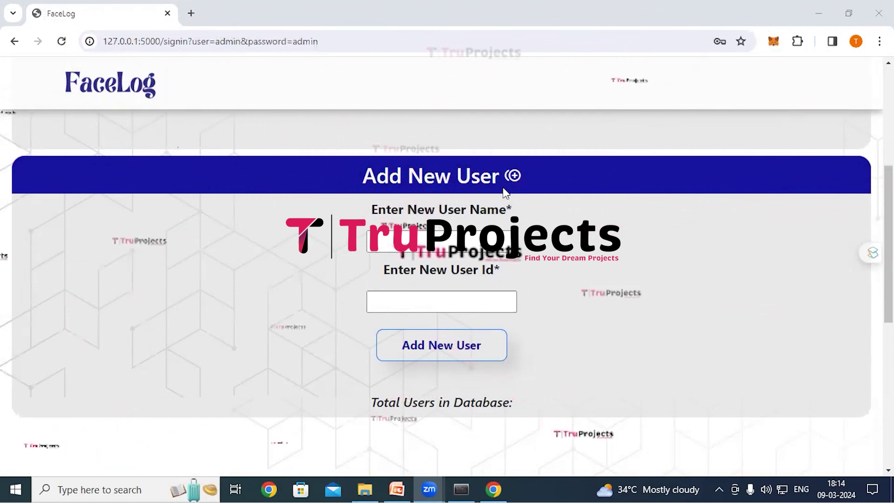
{"action": "left_click", "coordinate": [475, 241]}
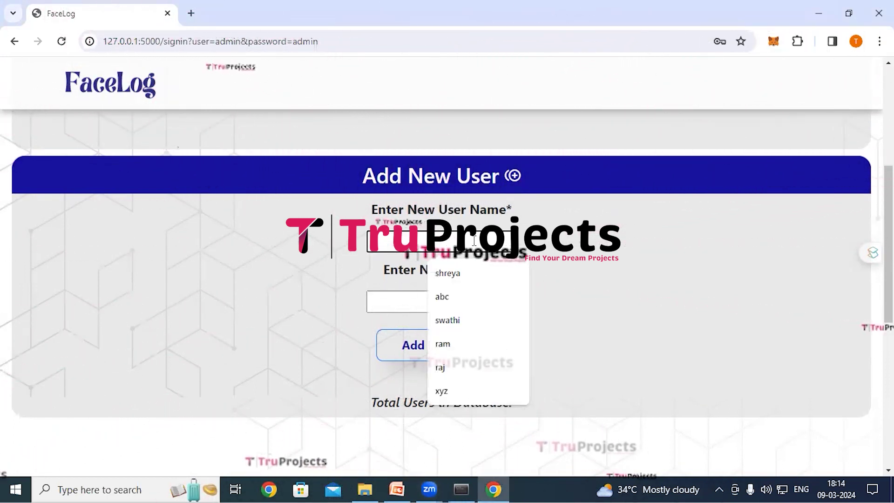
{"action": "type", "text": "swathi"}
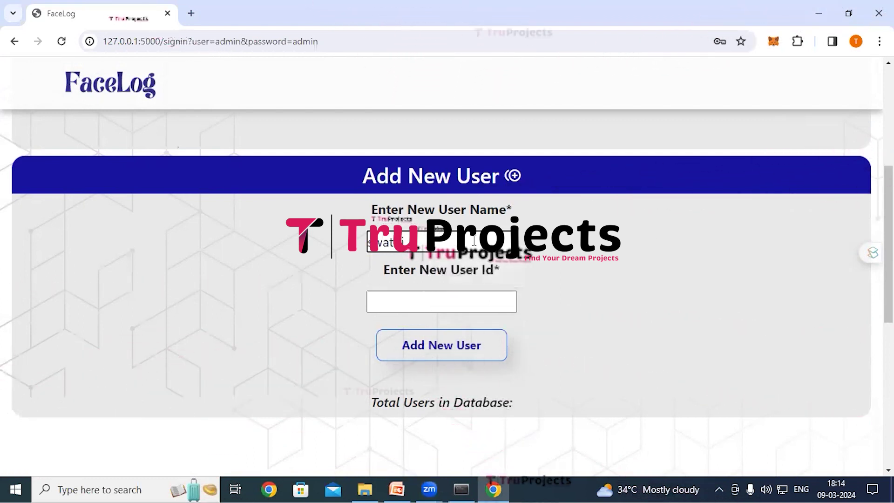
{"action": "left_click", "coordinate": [453, 298]}
{"action": "type", "text": "50"}
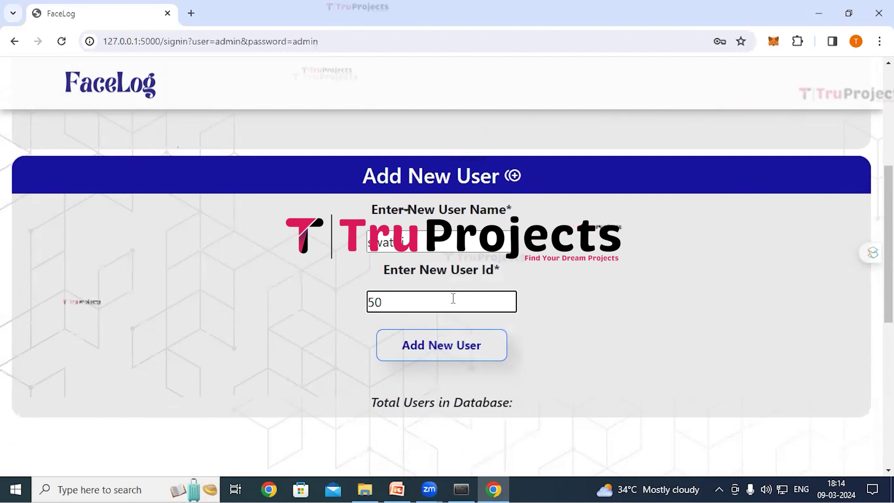
{"action": "left_click", "coordinate": [451, 340]}
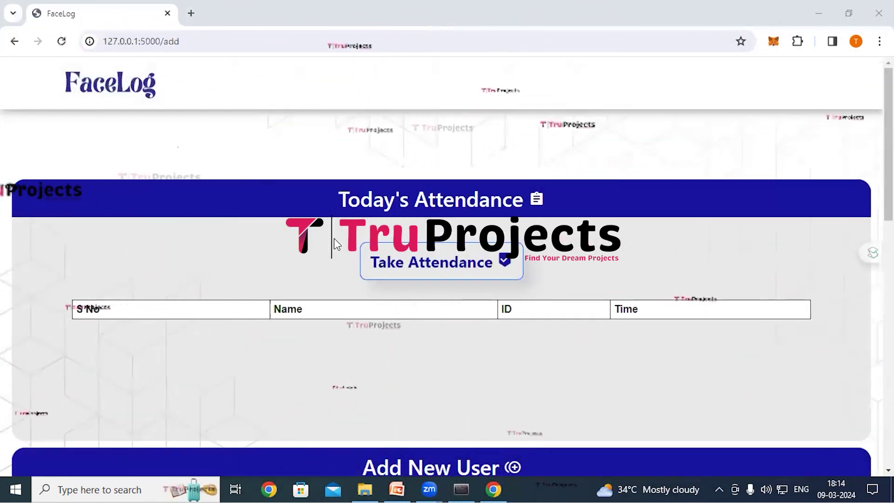
Start Take Attendance so the webcam captures the new user's face.
{"action": "scroll", "coordinate": [334, 238], "scroll_direction": "down", "scroll_amount": 3}
{"action": "scroll", "coordinate": [333, 238], "scroll_direction": "up", "scroll_amount": 3}
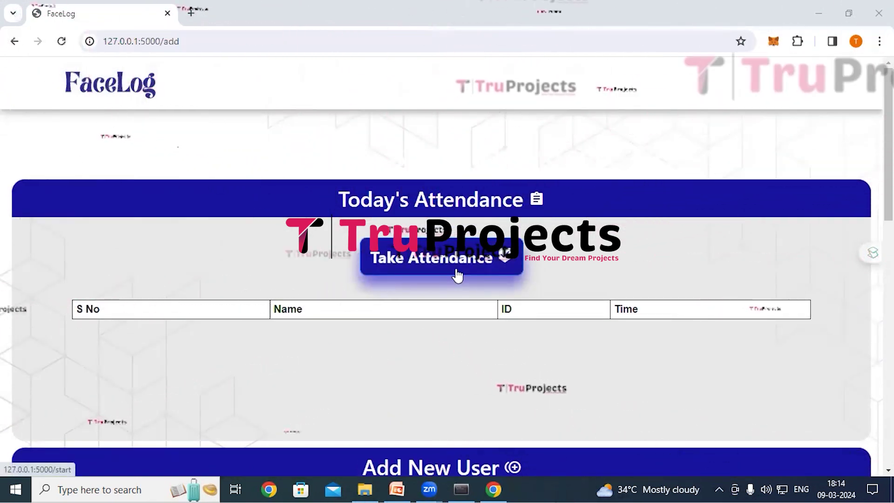
{"action": "left_click", "coordinate": [458, 276]}
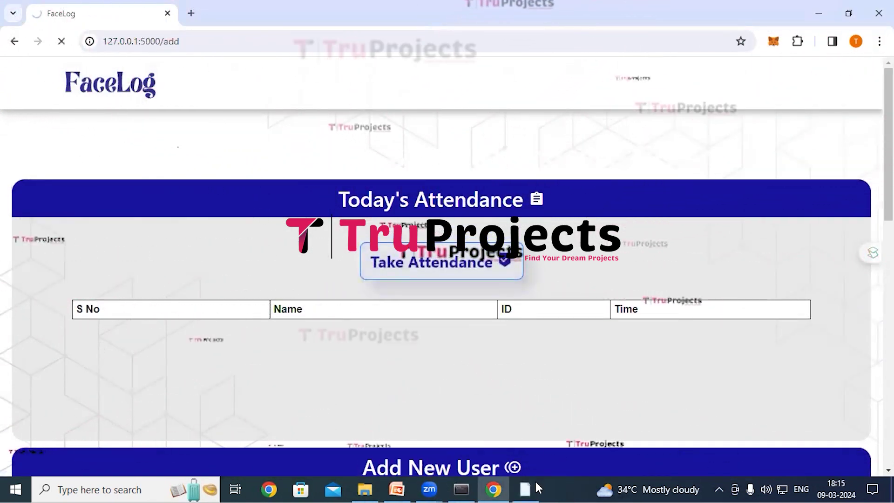